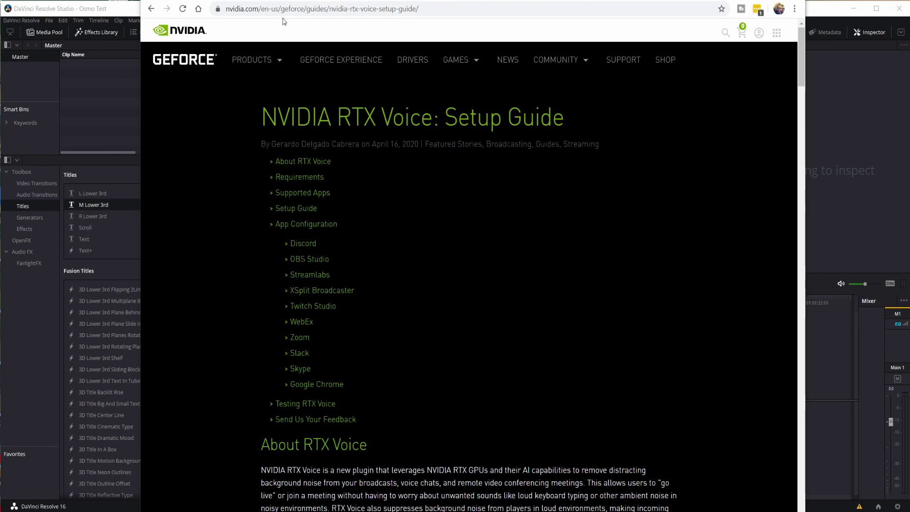
Step: Download the RTX Voice app through the Setup Guide's 'Download the App.' link on NVIDIA's site
click(462, 8)
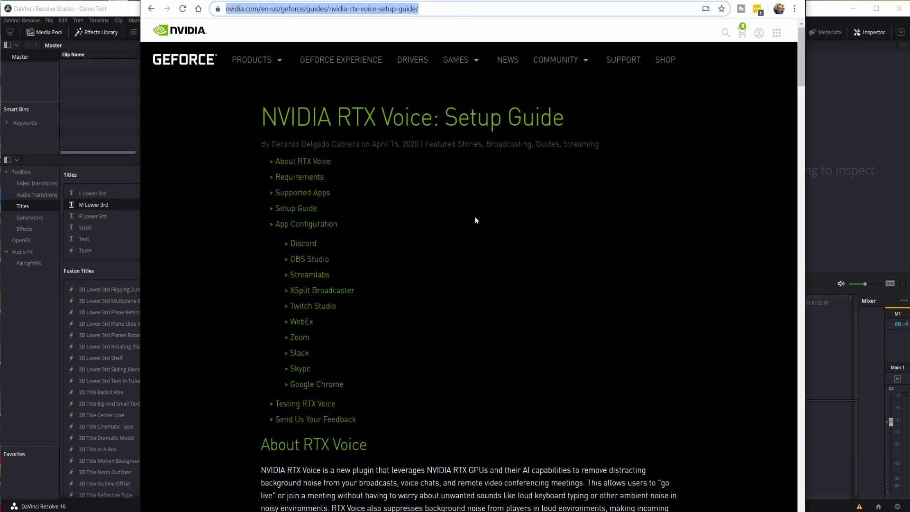
scroll(470, 216, down, 8)
scroll(470, 216, down, 10)
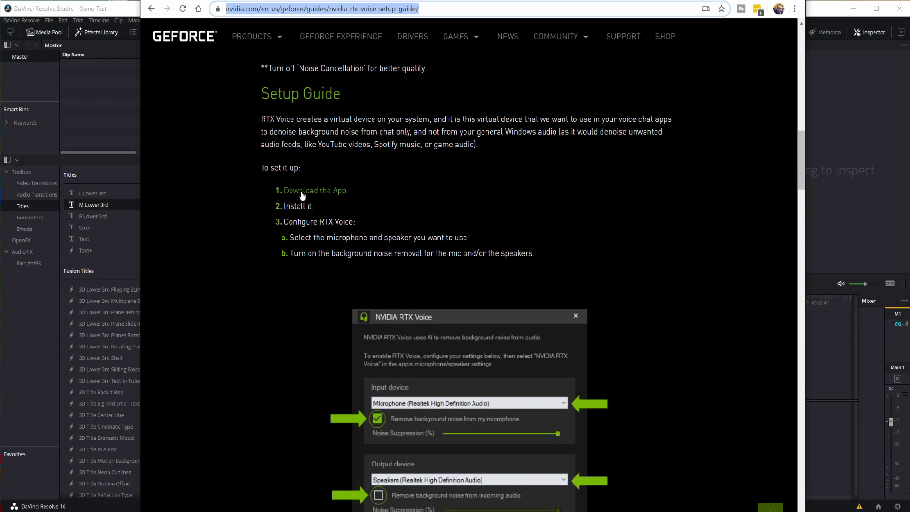
click(301, 191)
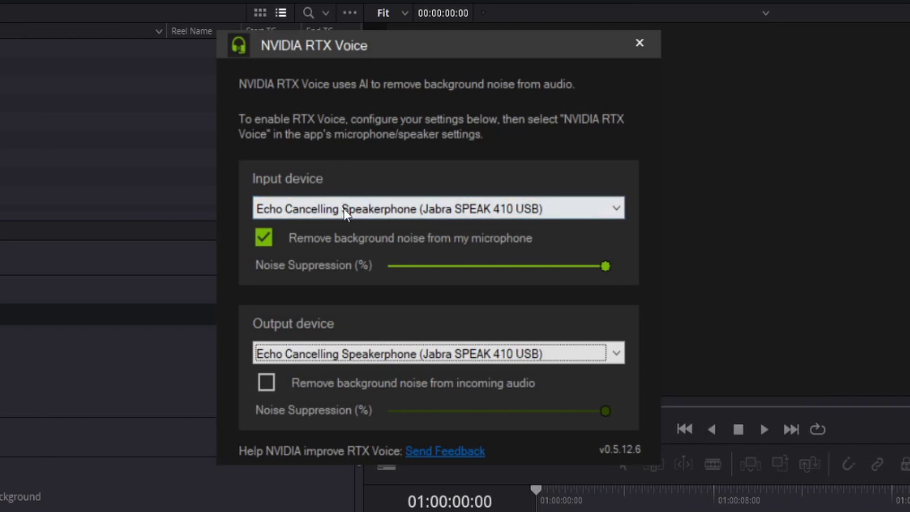
Step: Choose Echo Cancelling Speakerphone (Jabra SPEAK 410 USB) as the RTX Voice input, keeping microphone noise removal on
click(345, 211)
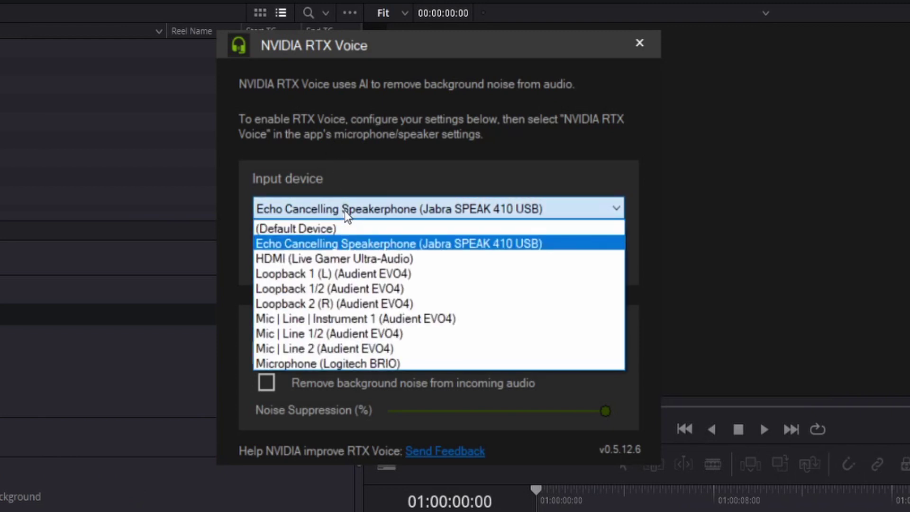
click(248, 180)
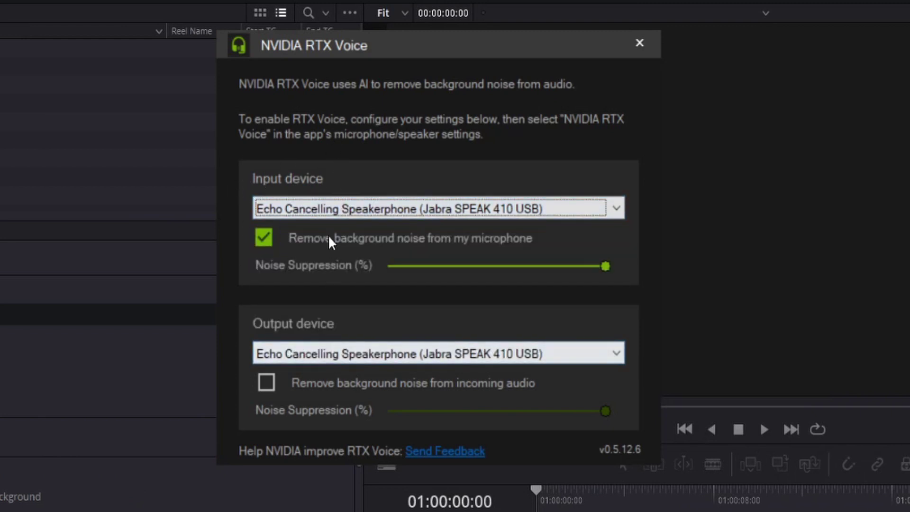
click(329, 210)
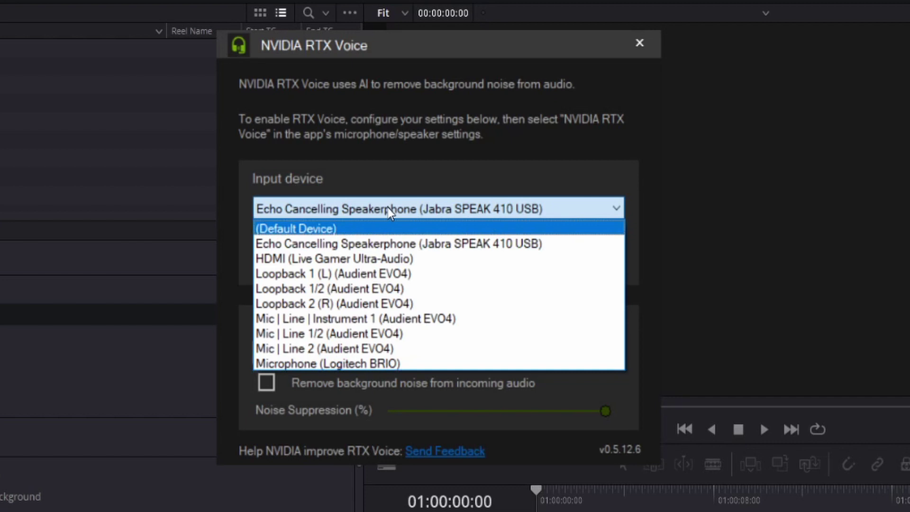
click(393, 243)
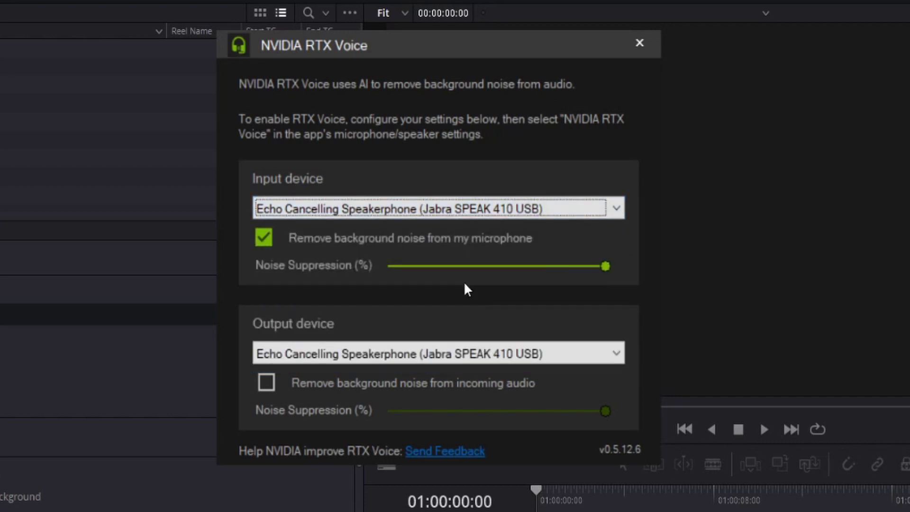
key(alt+Down)
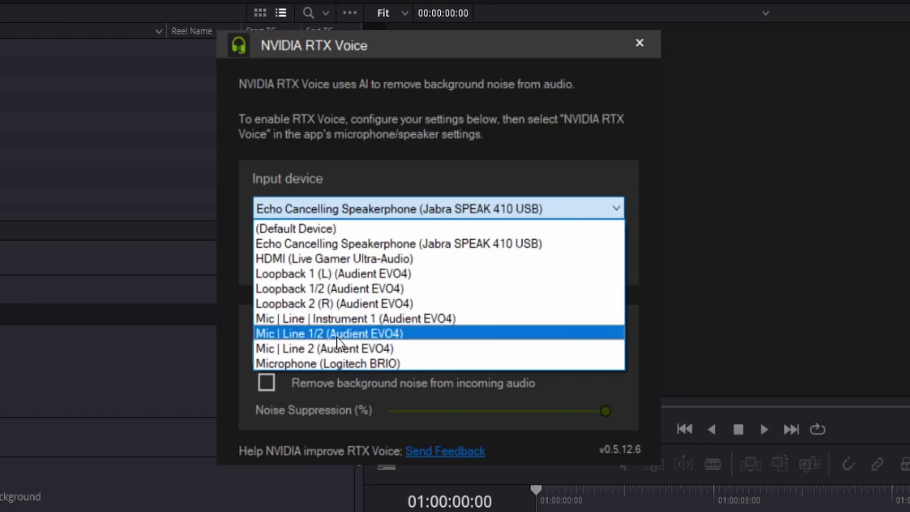
click(547, 138)
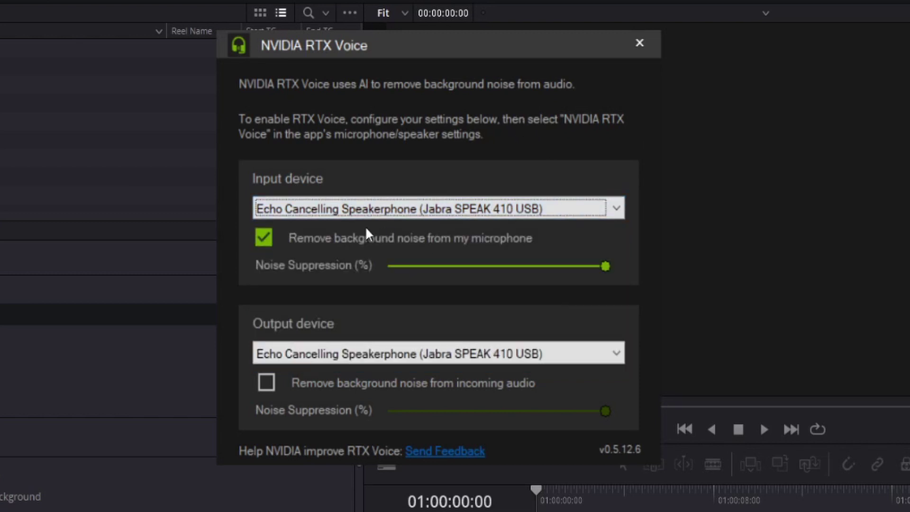
click(352, 217)
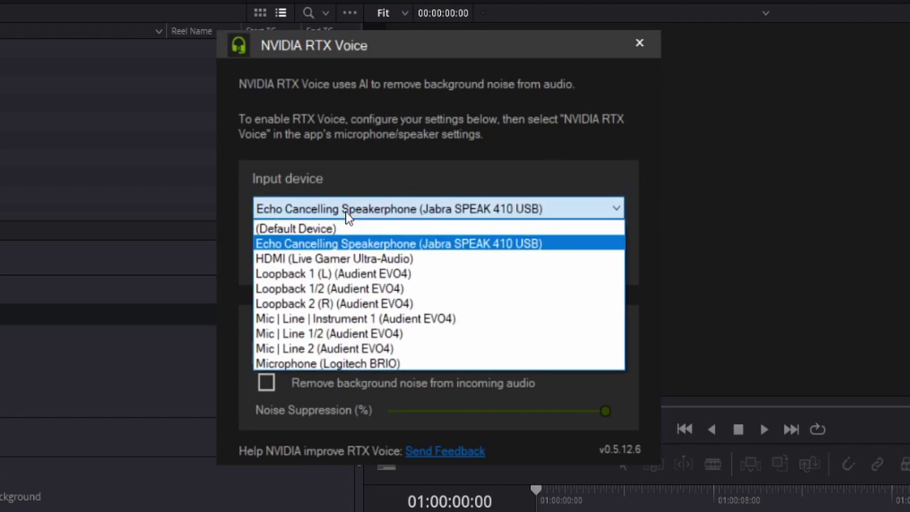
click(437, 131)
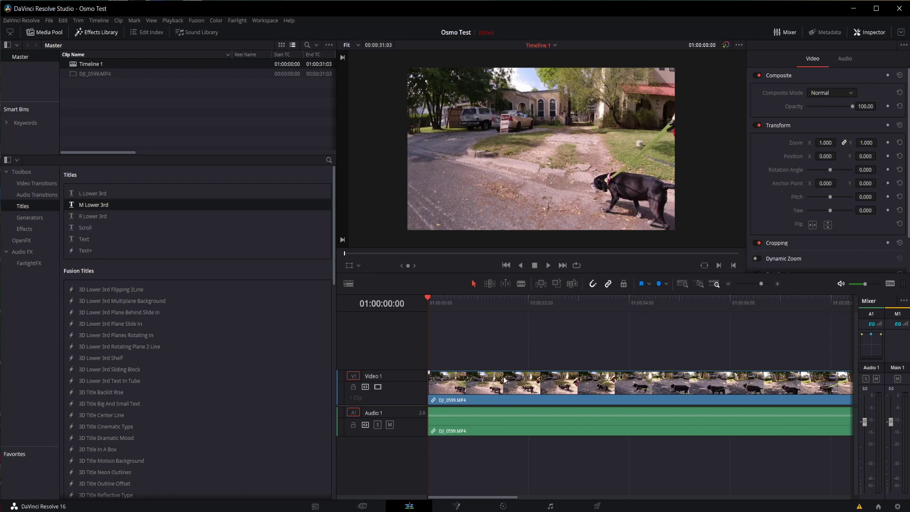
Step: In Preferences > Video and Audio I/O, set the monitoring device to Digital Audio (S/PDIF)
click(22, 20)
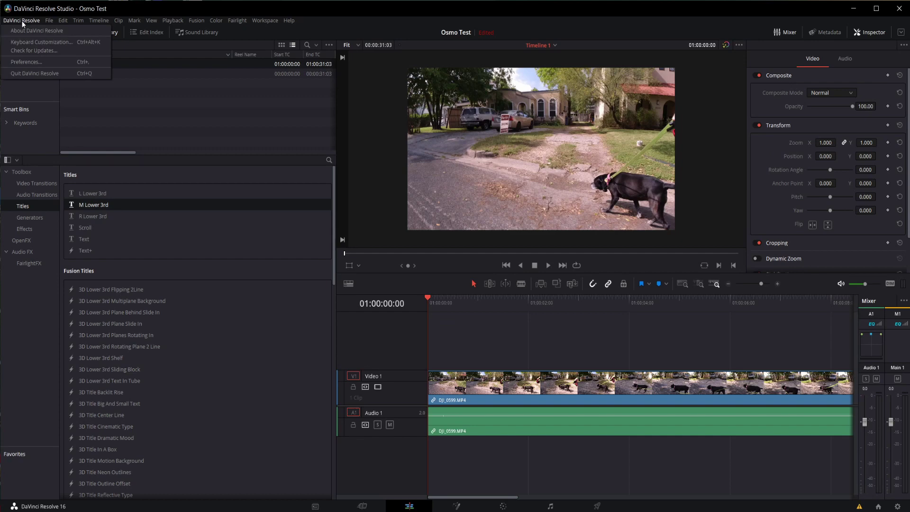
mouse_move(43, 24)
click(35, 59)
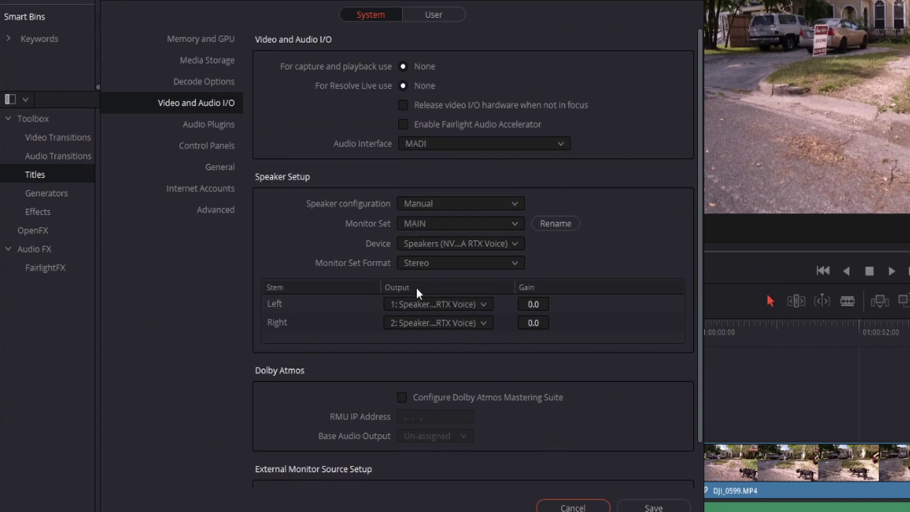
click(514, 243)
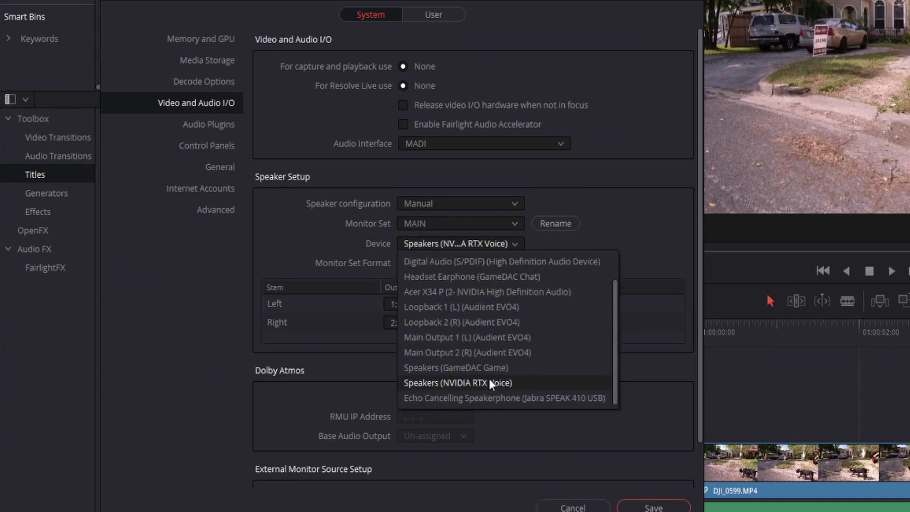
click(482, 262)
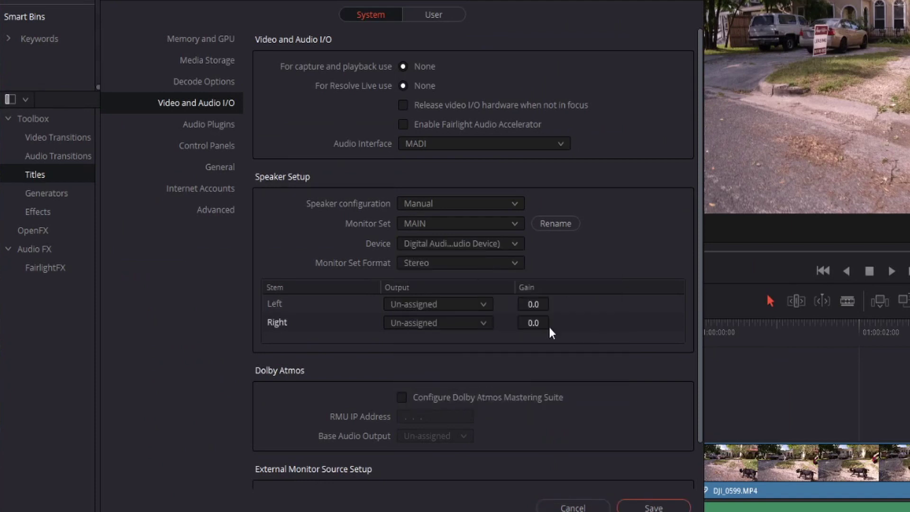
Step: Route the left and right outputs to Digital Audio outputs 1 and 2, then save the preferences
click(451, 307)
click(452, 337)
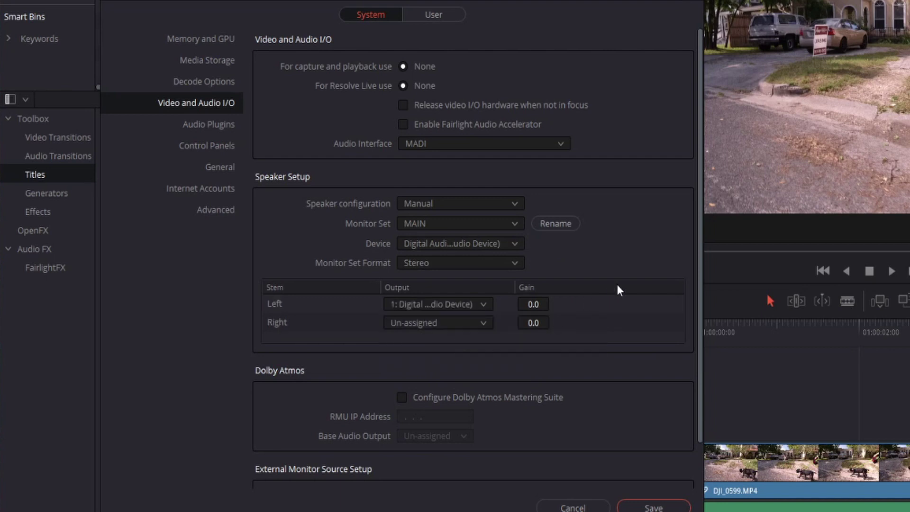
click(448, 324)
click(451, 371)
click(661, 506)
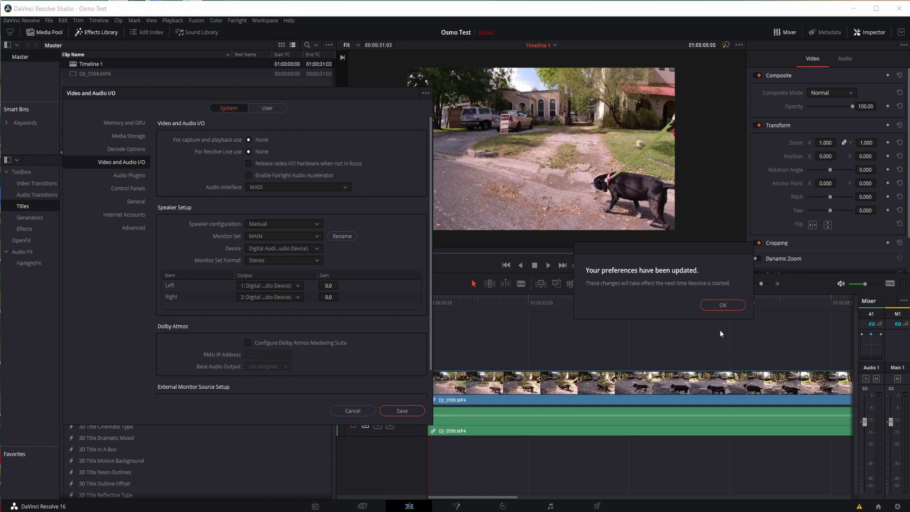
click(733, 304)
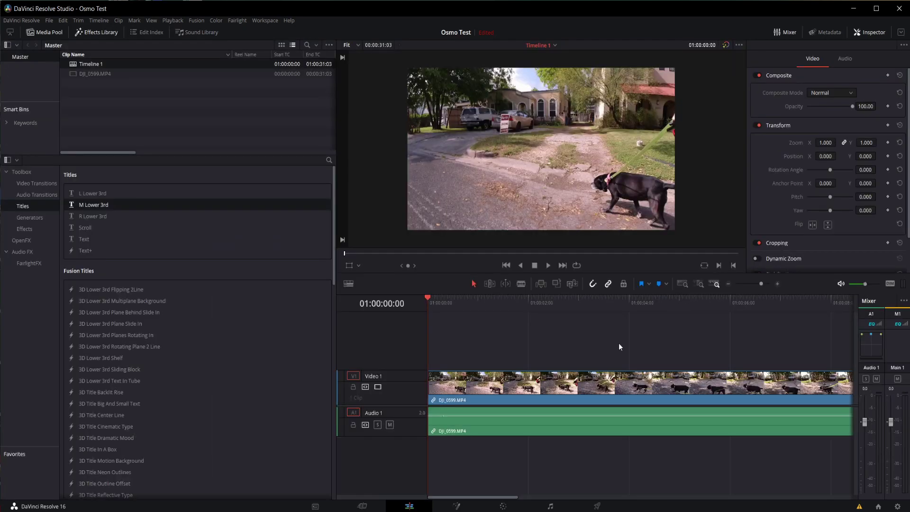
Step: Switch to the Fairlight page and add a new mono audio track below Audio 1
click(550, 506)
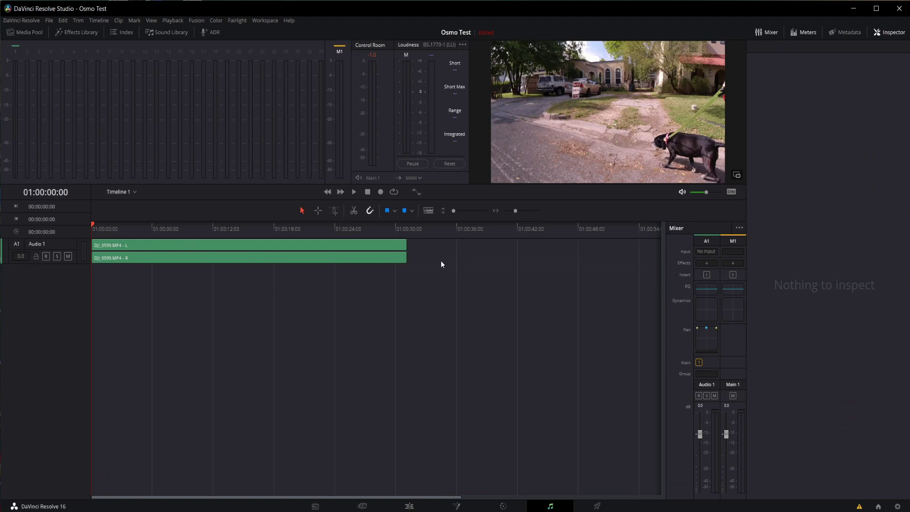
right_click(47, 275)
click(18, 270)
right_click(37, 273)
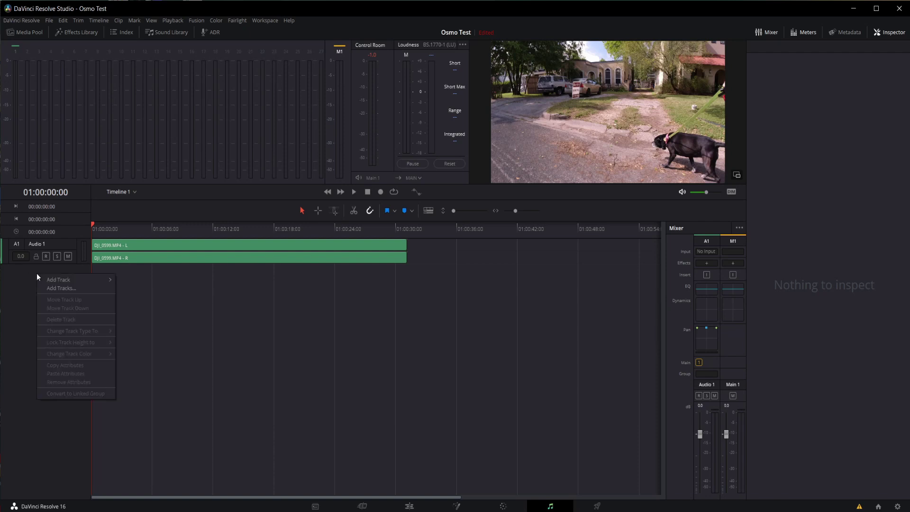
mouse_move(46, 283)
click(126, 281)
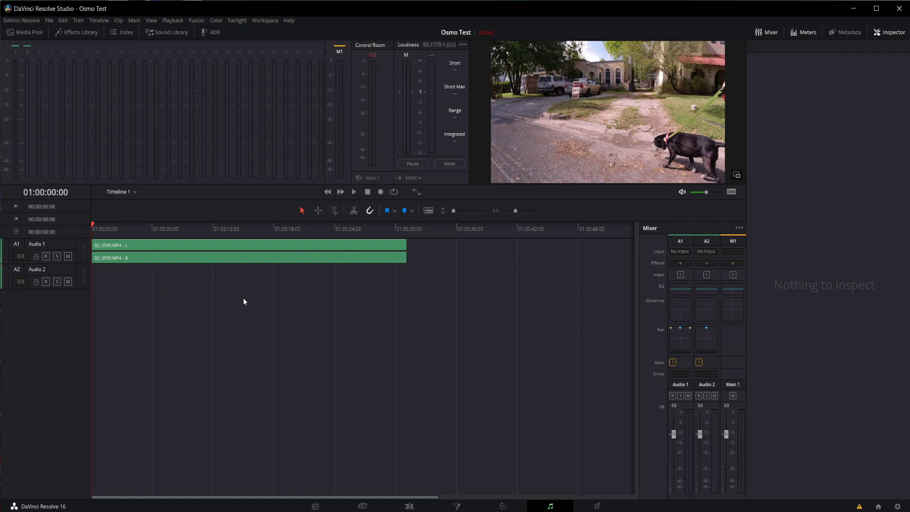
Step: Select the new Audio 2 track and bring up its input choices in the Mixer
click(44, 270)
click(44, 344)
click(41, 268)
click(43, 328)
click(40, 268)
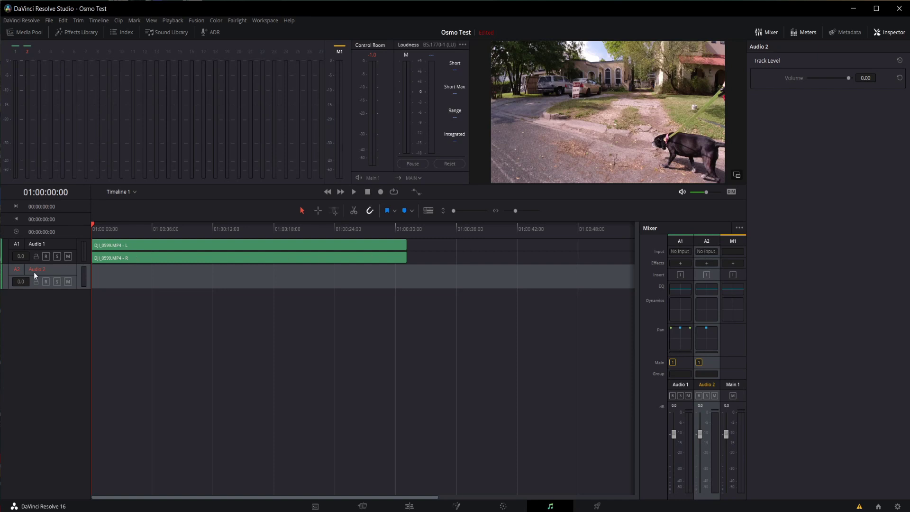
click(706, 251)
Step: Patch the microphone source to the Audio 2 destination in the Patch Input/Output window
click(712, 272)
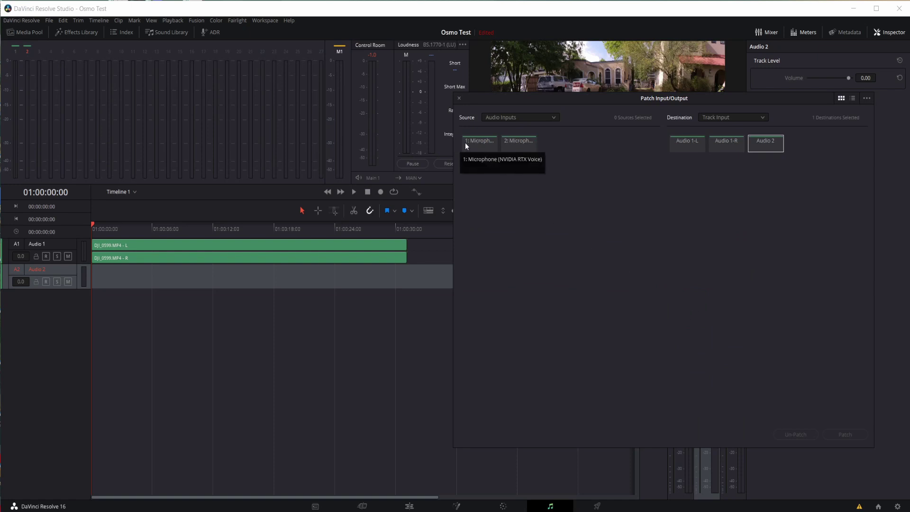
click(517, 150)
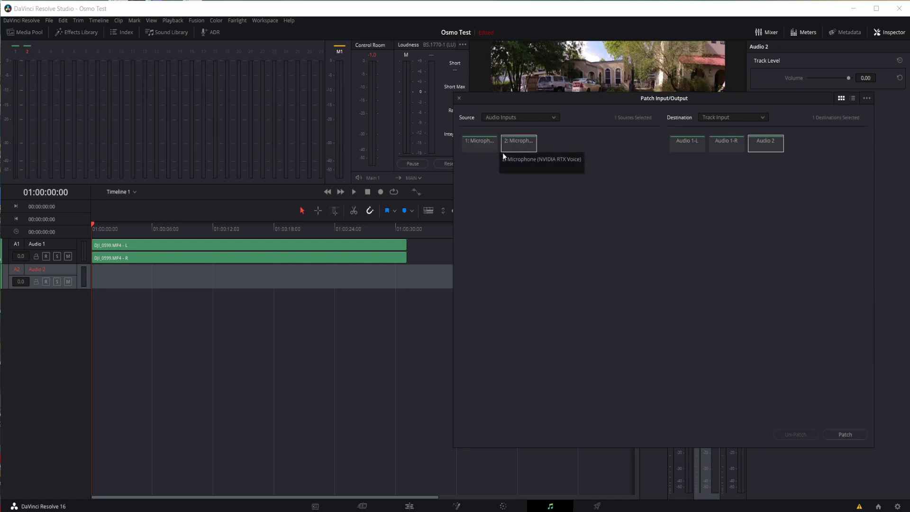
click(479, 144)
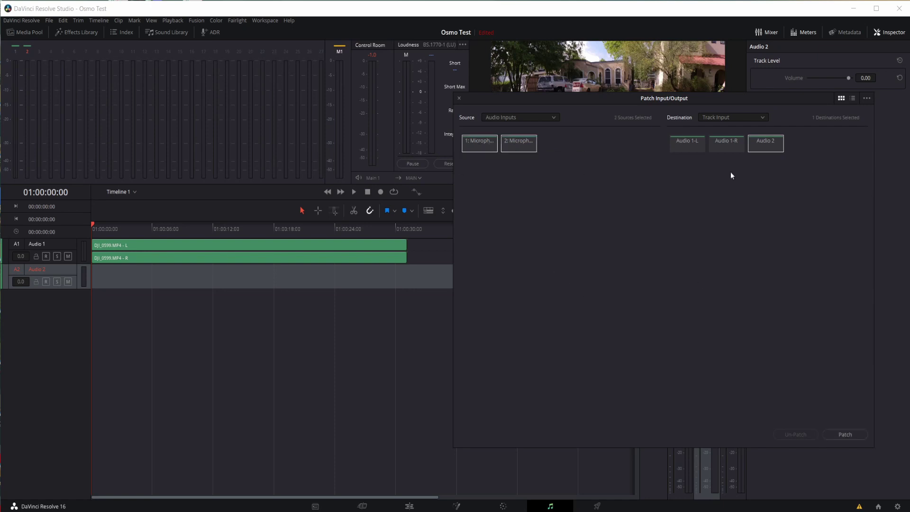
click(772, 143)
click(768, 150)
click(840, 432)
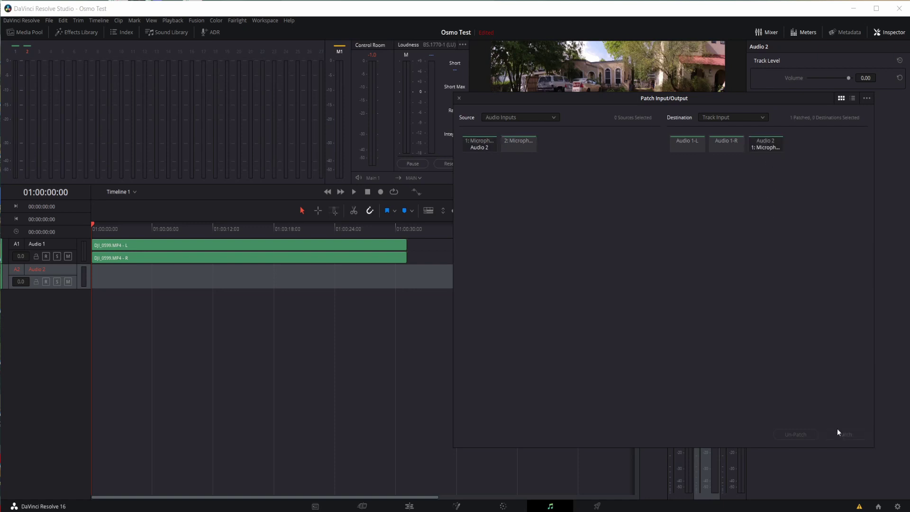
click(460, 98)
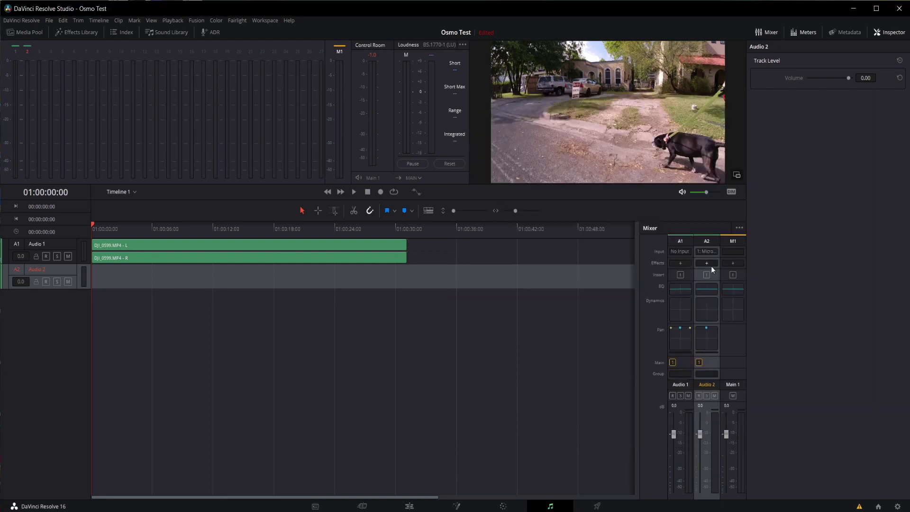
Step: Arm Audio 2 and record a roughly 8-second voiceover, stopping it with Space
click(45, 281)
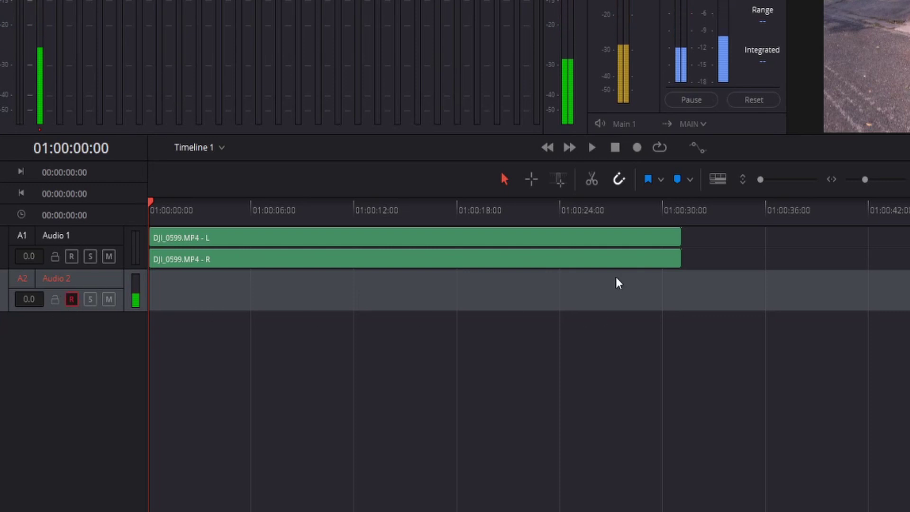
click(638, 149)
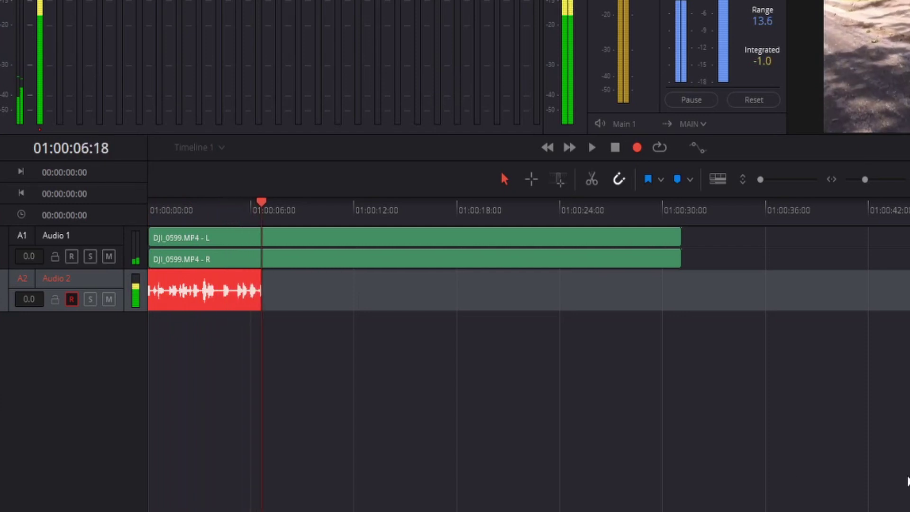
key(space)
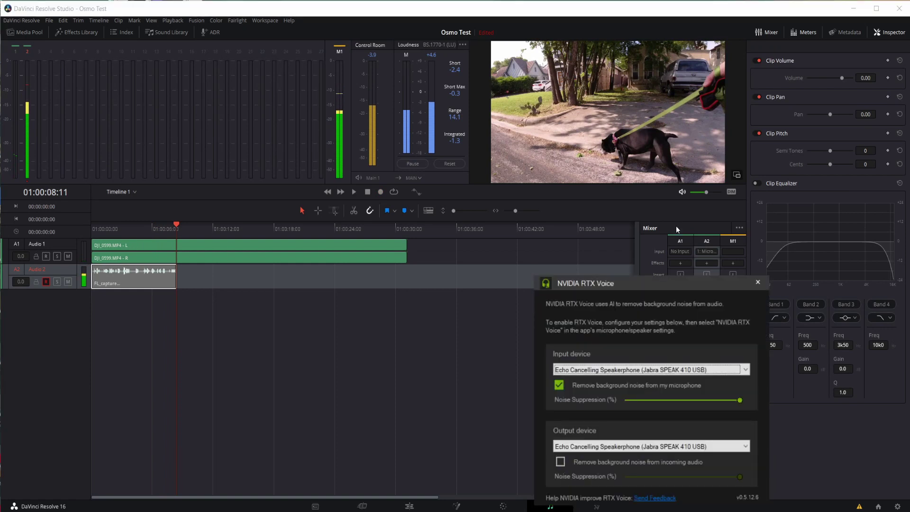
Step: Reposition the RTX Voice window and toggle microphone noise removal off and back on at full suppression
drag(663, 280, 192, 21)
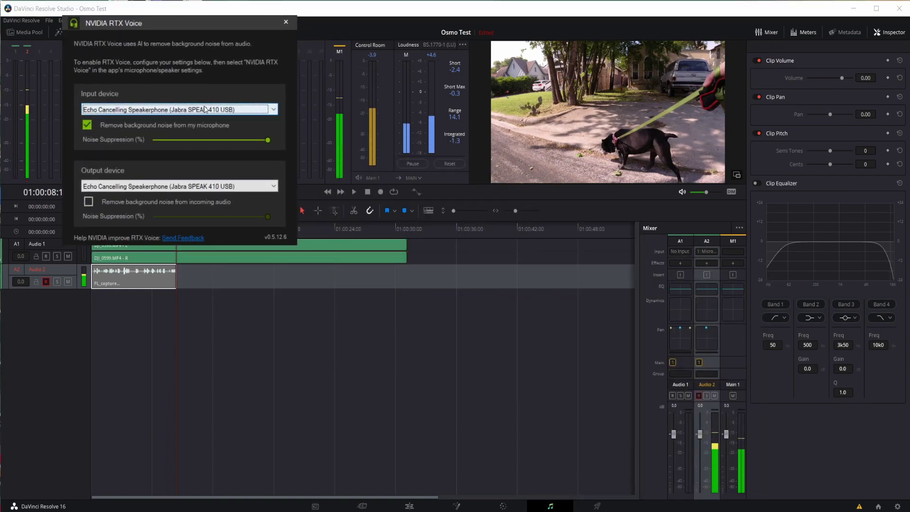
click(286, 21)
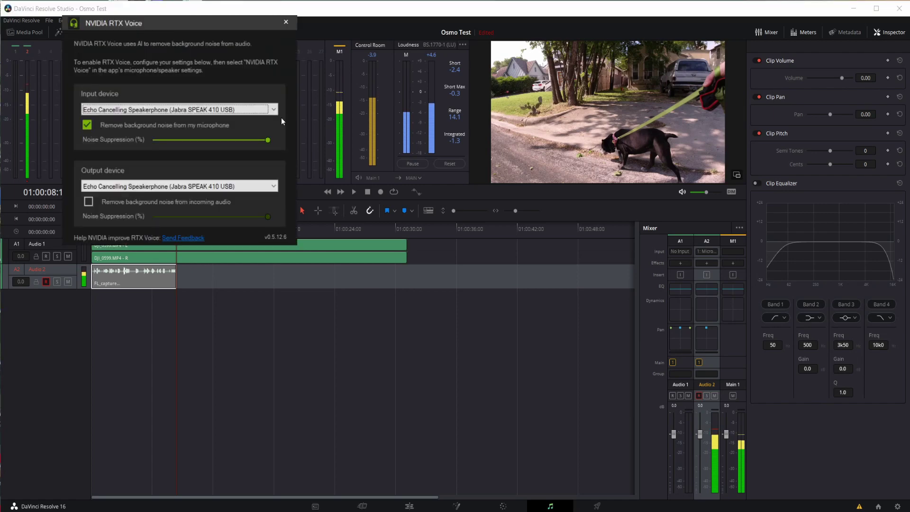
drag(164, 16, 435, 123)
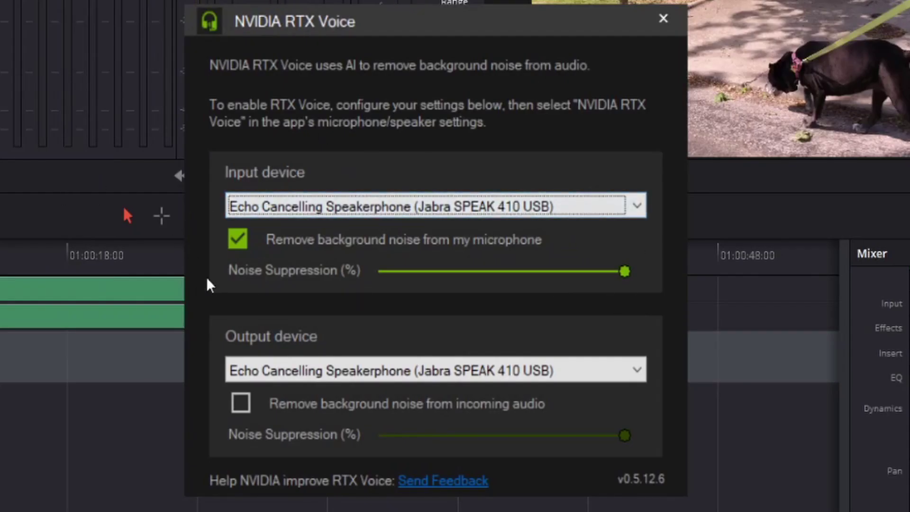
drag(625, 272, 725, 278)
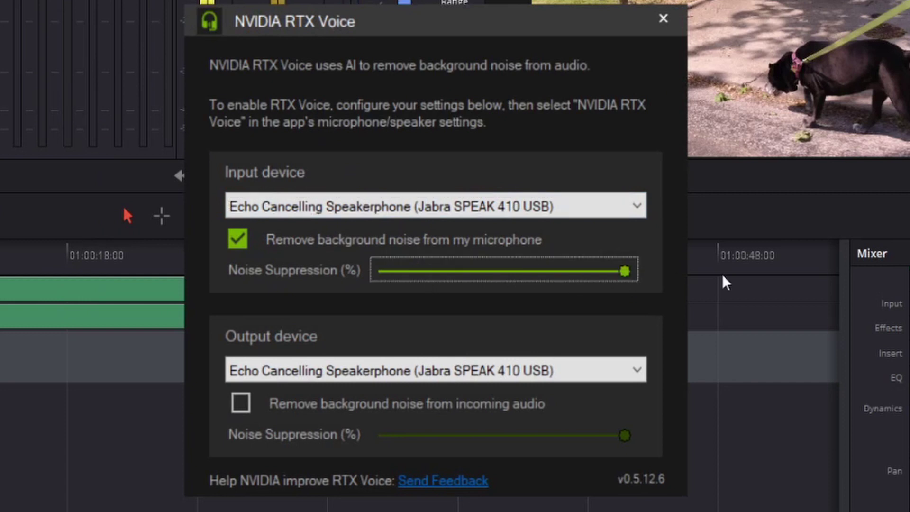
click(237, 238)
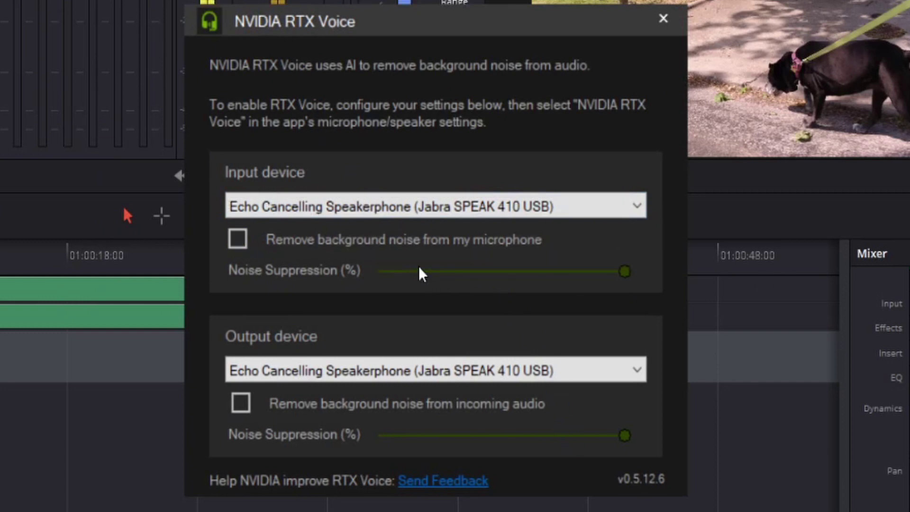
click(235, 240)
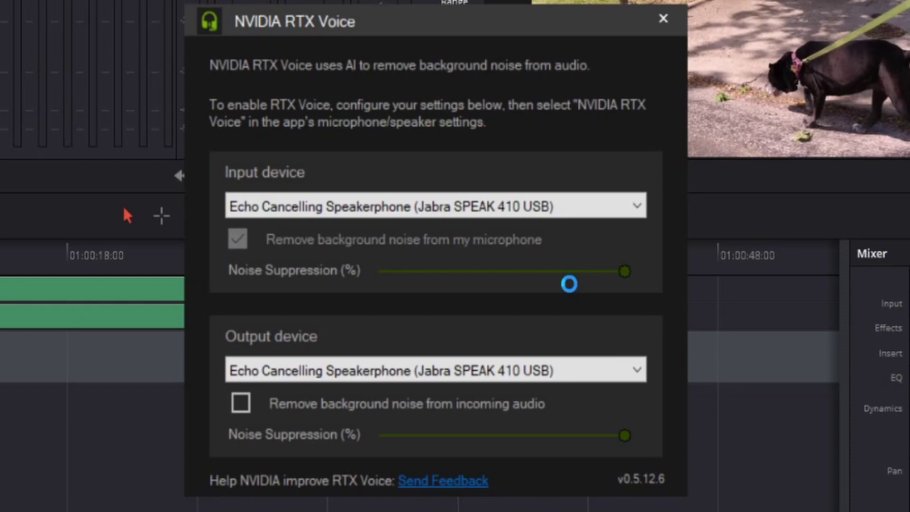
drag(499, 40, 909, 335)
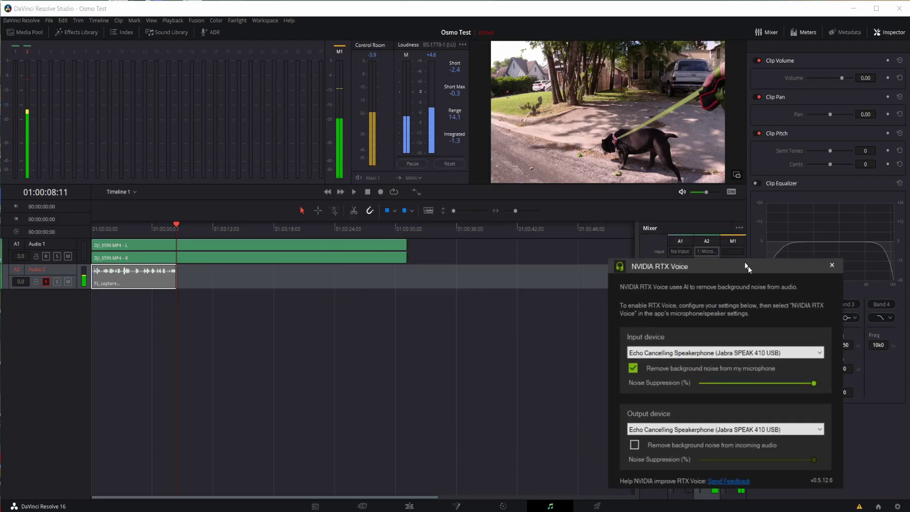
drag(747, 266, 764, 283)
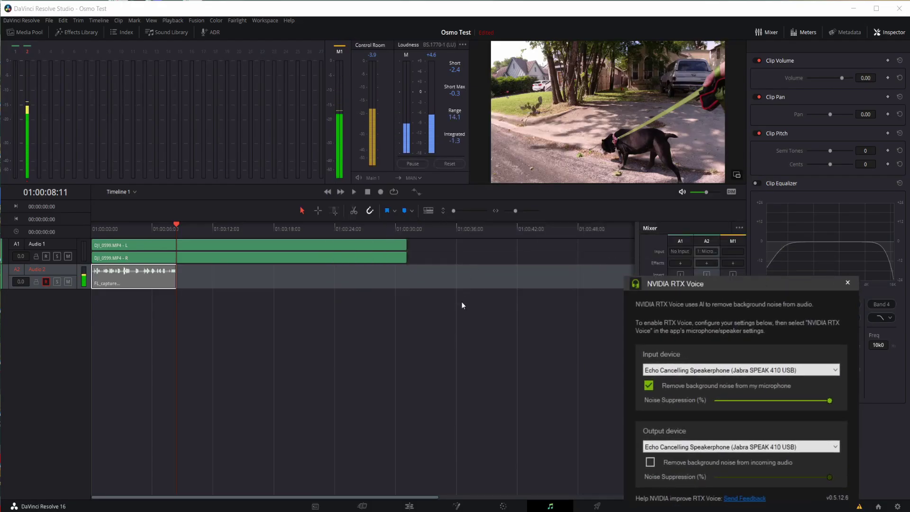